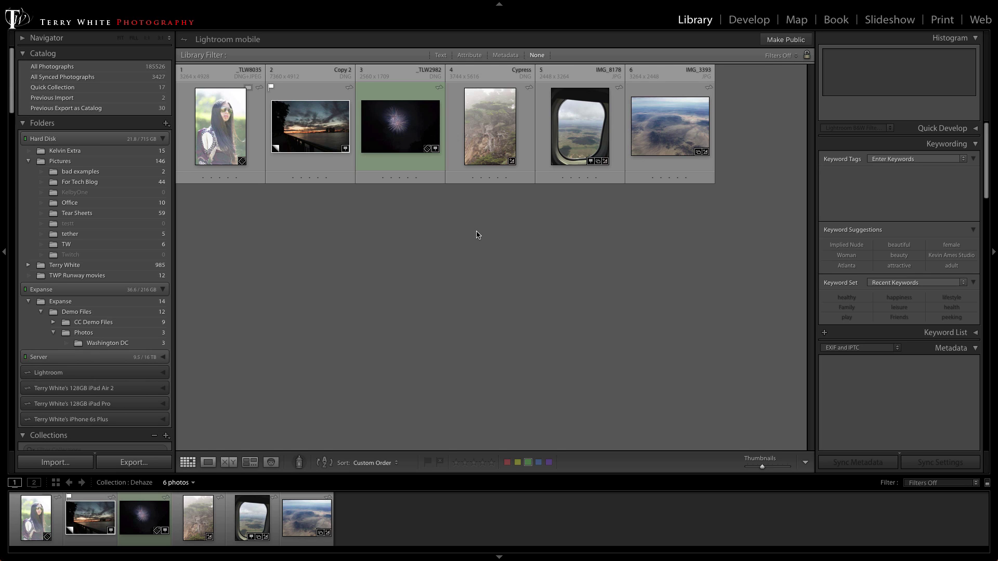
Step: Select the _TLW8035 sunglasses portrait in the Library grid
{"action": "left_click", "coordinate": [222, 133]}
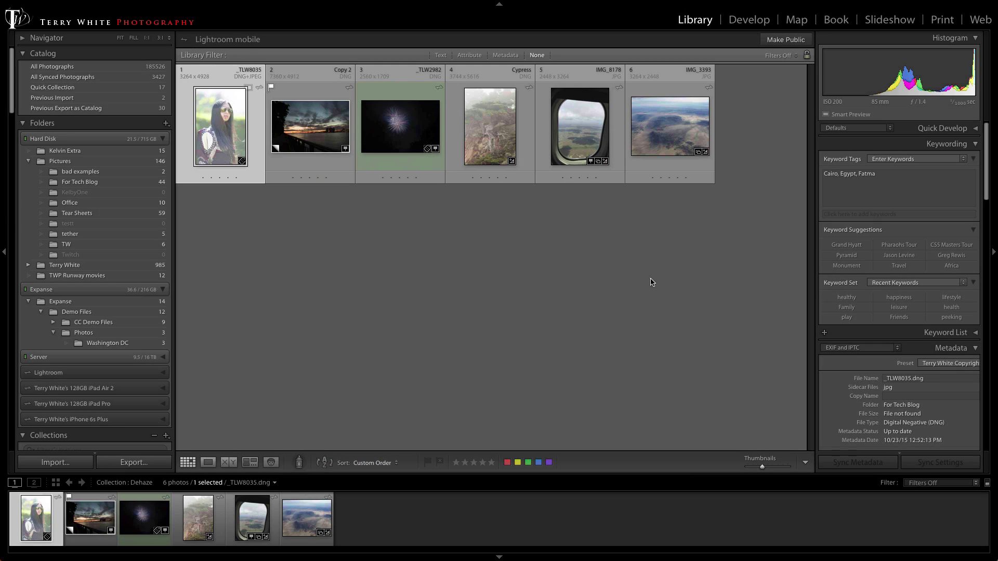
Step: In Develop, test the portrait's Dehaze at -70, then raise it to +89
{"action": "left_click", "coordinate": [742, 21]}
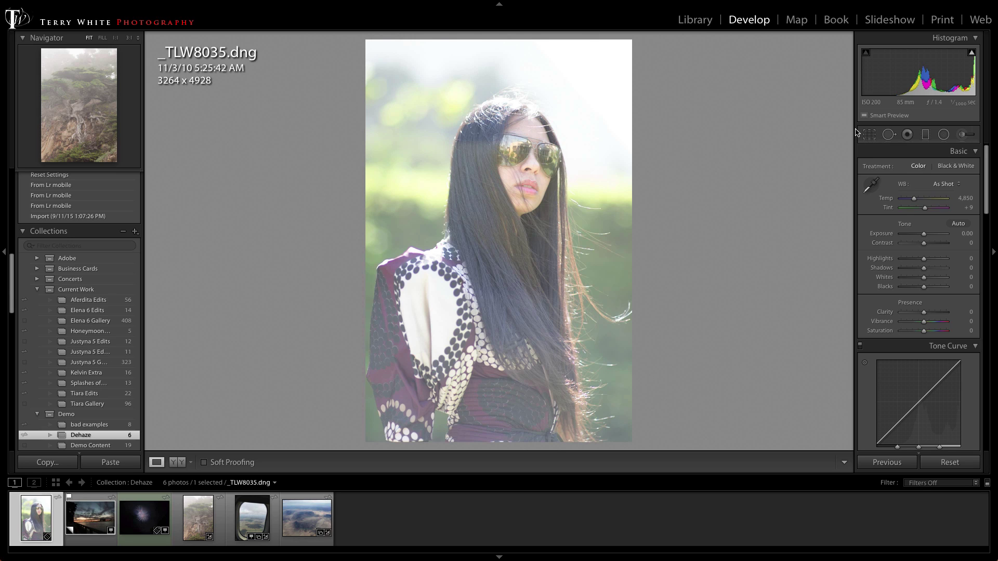
{"action": "left_click_drag", "start_coordinate": [988, 167], "coordinate": [990, 387]}
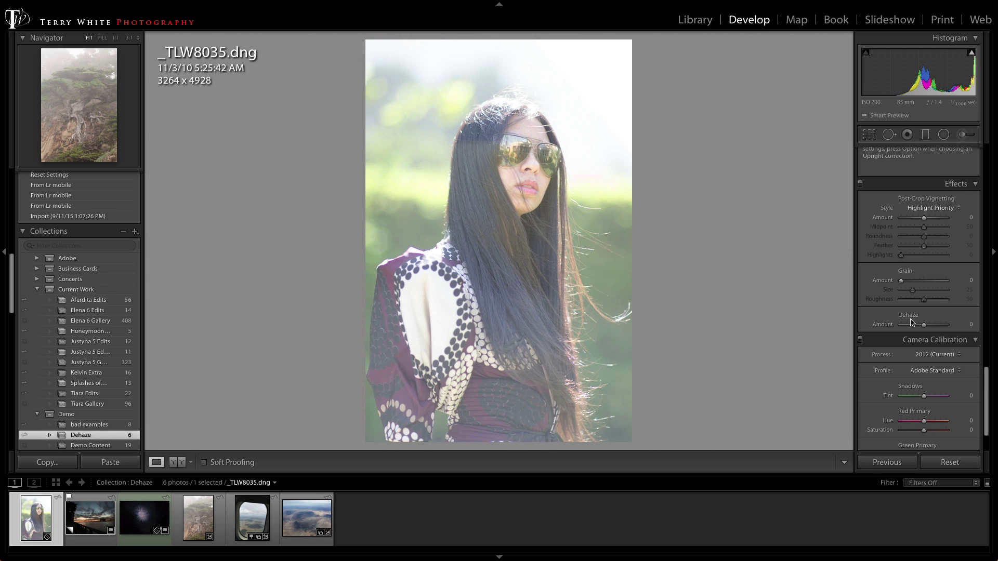
{"action": "key", "text": "alt"}
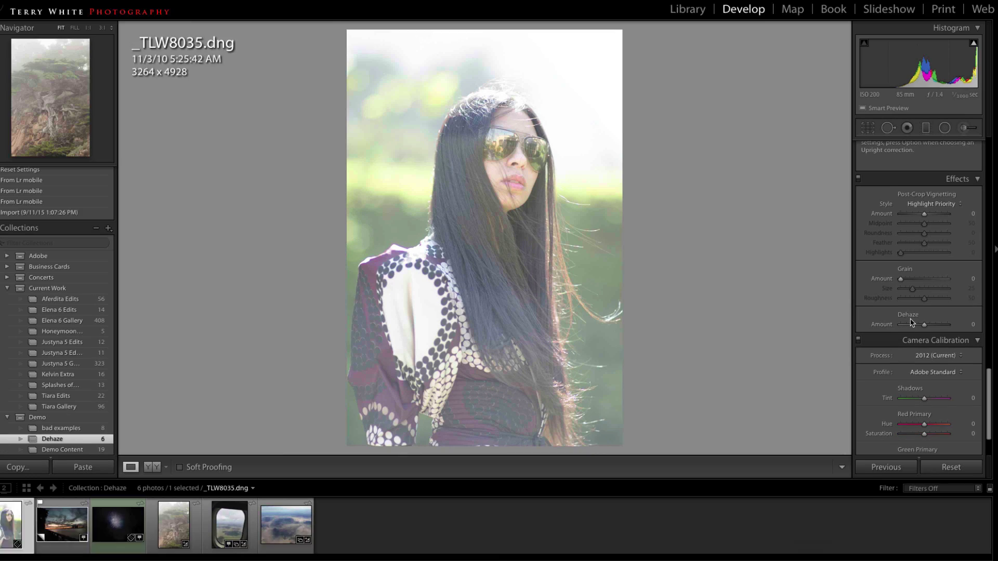
{"action": "scroll", "coordinate": [916, 322], "scroll_direction": "down", "scroll_amount": 1}
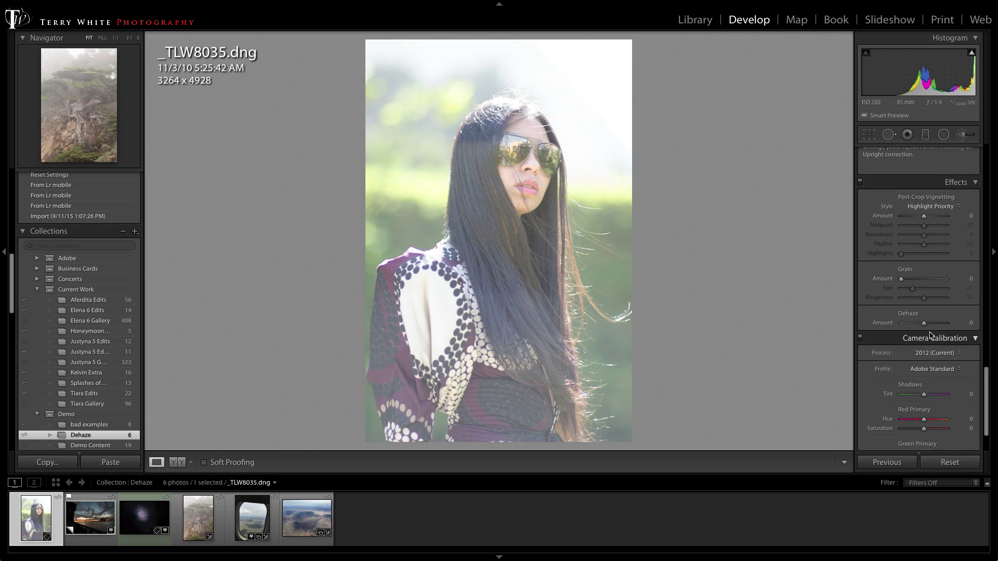
{"action": "scroll", "coordinate": [926, 328], "scroll_direction": "down", "scroll_amount": 1}
{"action": "scroll", "coordinate": [926, 328], "scroll_direction": "down", "scroll_amount": 1}
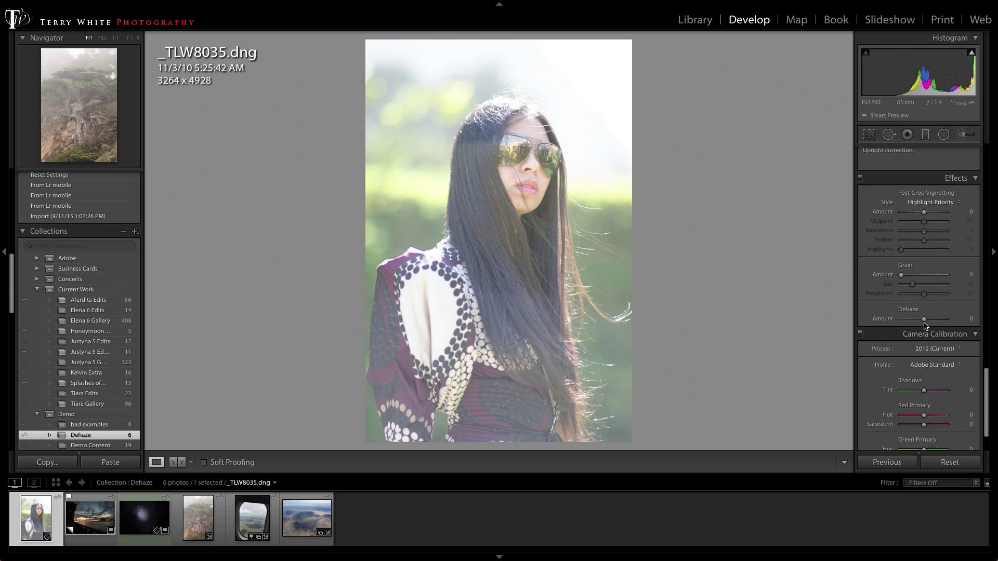
{"action": "scroll", "coordinate": [920, 325], "scroll_direction": "down", "scroll_amount": 1}
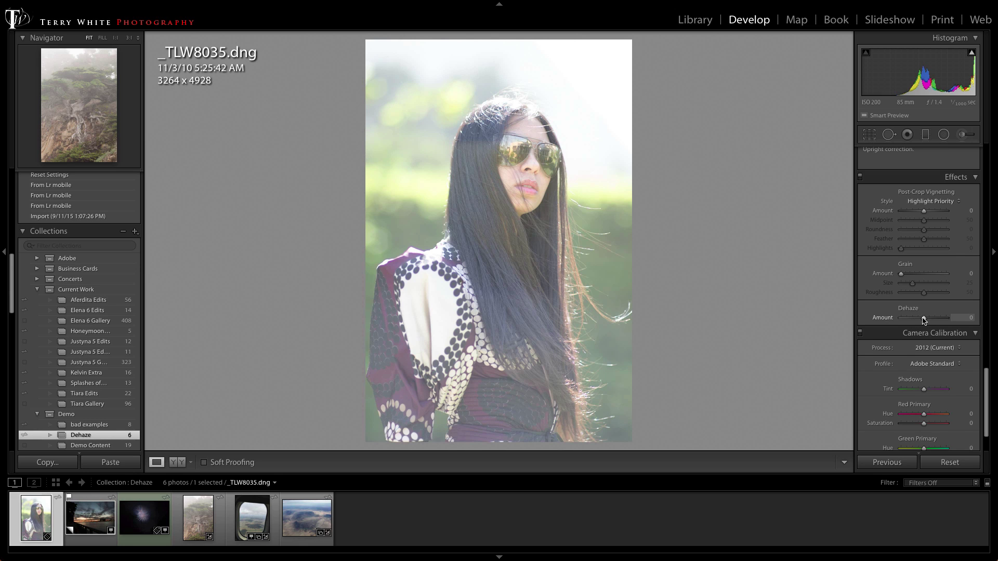
{"action": "mouse_move", "coordinate": [923, 318]}
{"action": "left_mouse_down"}
{"action": "mouse_move", "coordinate": [908, 319]}
{"action": "mouse_move", "coordinate": [925, 321]}
{"action": "left_mouse_up"}
{"action": "left_click_drag", "start_coordinate": [925, 320], "coordinate": [945, 320]}
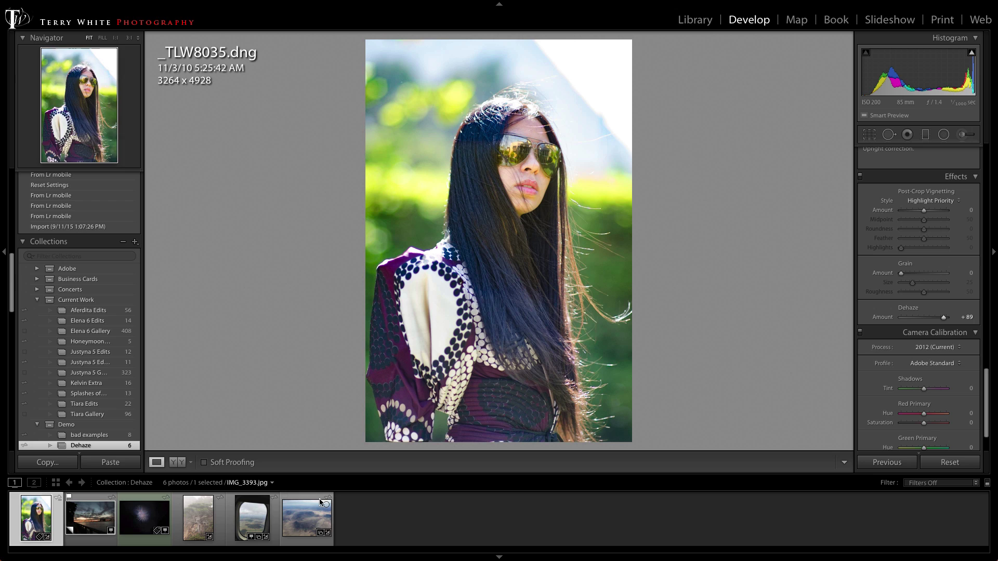
Step: Load Detroit-2015-0006.dng Copy 2 from the filmstrip
{"action": "left_click", "coordinate": [93, 520]}
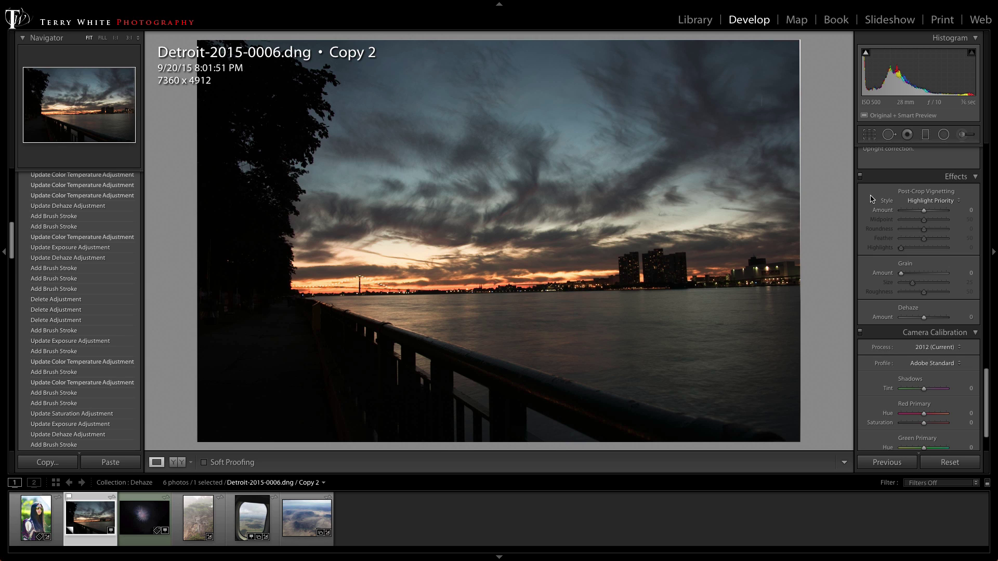
Step: Set the Adjustment Brush to the Dehaze effect at +25, size 16, with edit pins hidden
{"action": "left_click", "coordinate": [961, 135]}
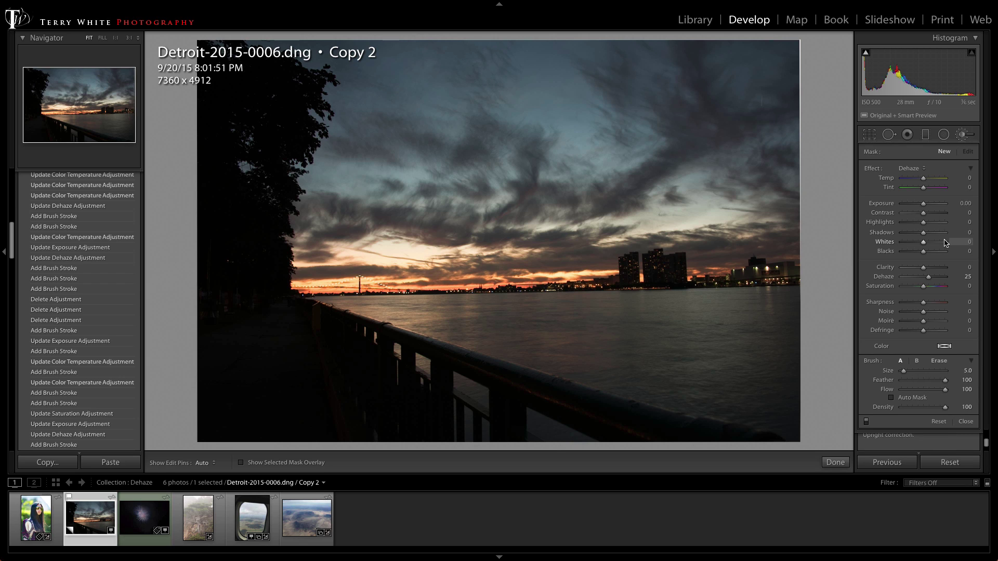
{"action": "left_click", "coordinate": [918, 169]}
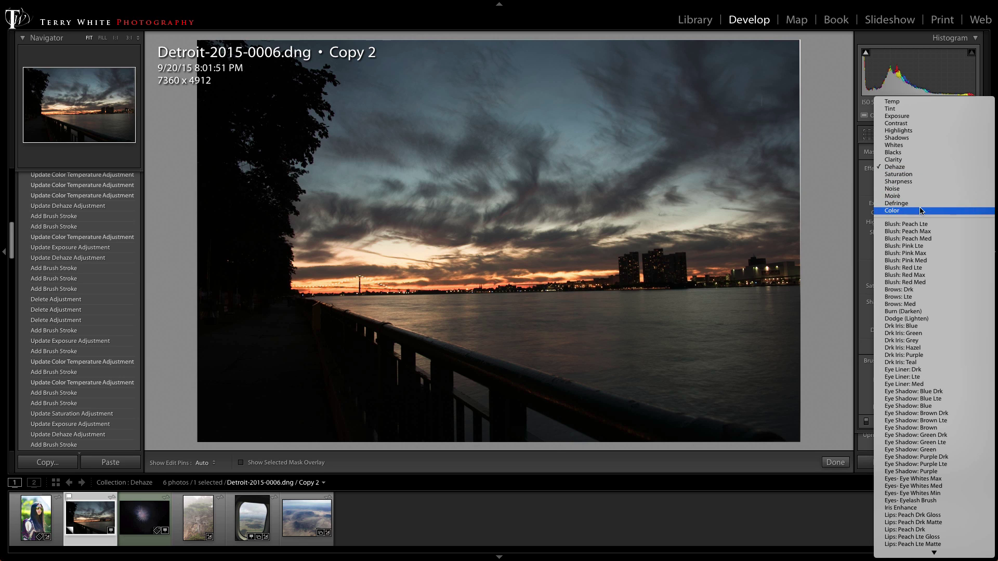
{"action": "left_click", "coordinate": [908, 119]}
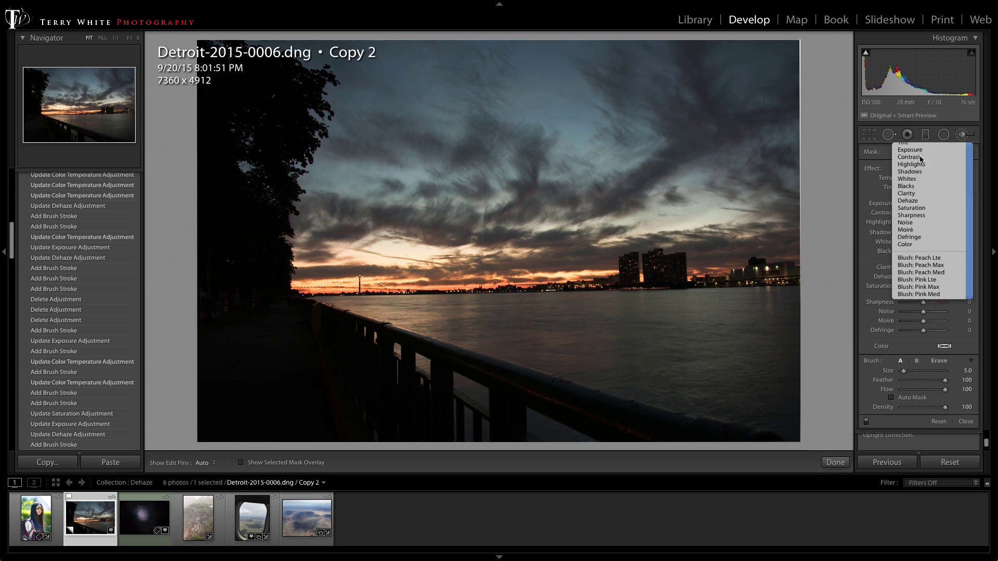
{"action": "left_click", "coordinate": [914, 169]}
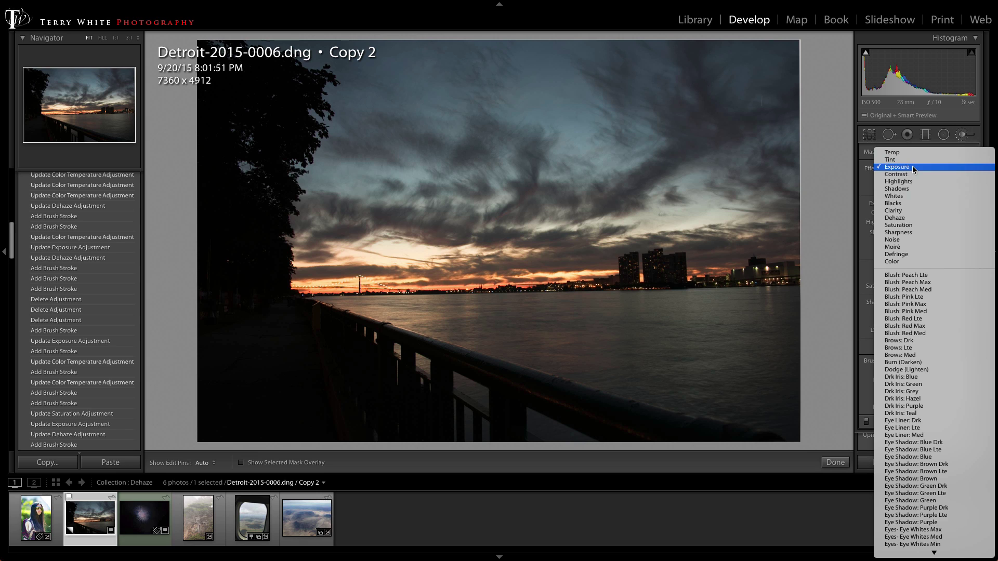
{"action": "left_click", "coordinate": [922, 219]}
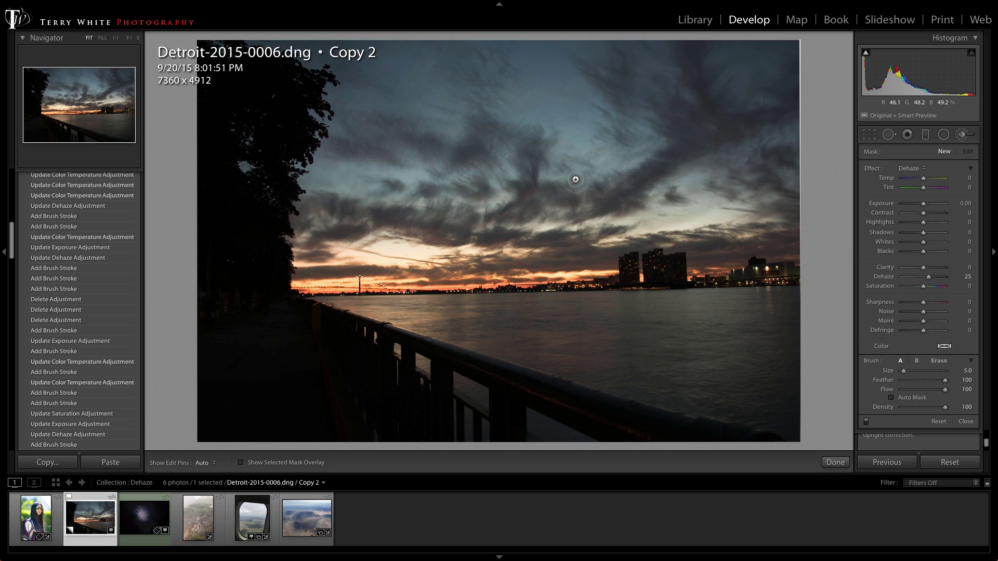
{"action": "scroll", "coordinate": [576, 179], "scroll_direction": "up", "scroll_amount": 5}
{"action": "key", "text": "h"}
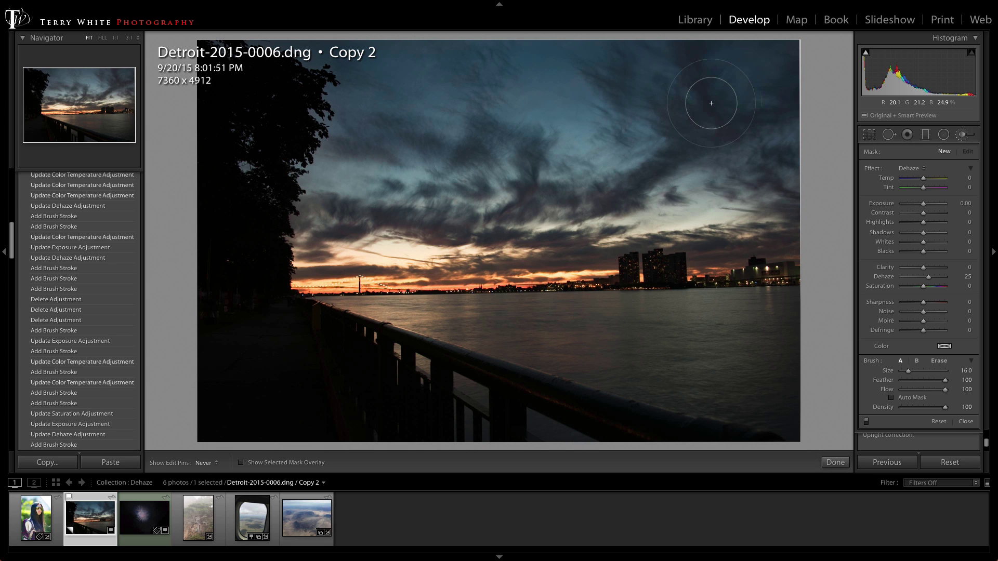
Step: Paint the Detroit sky with Temp -27, Dehaze 36 and Saturation 30, adding an extra stroke
{"action": "left_click_drag", "start_coordinate": [711, 103], "coordinate": [709, 101]}
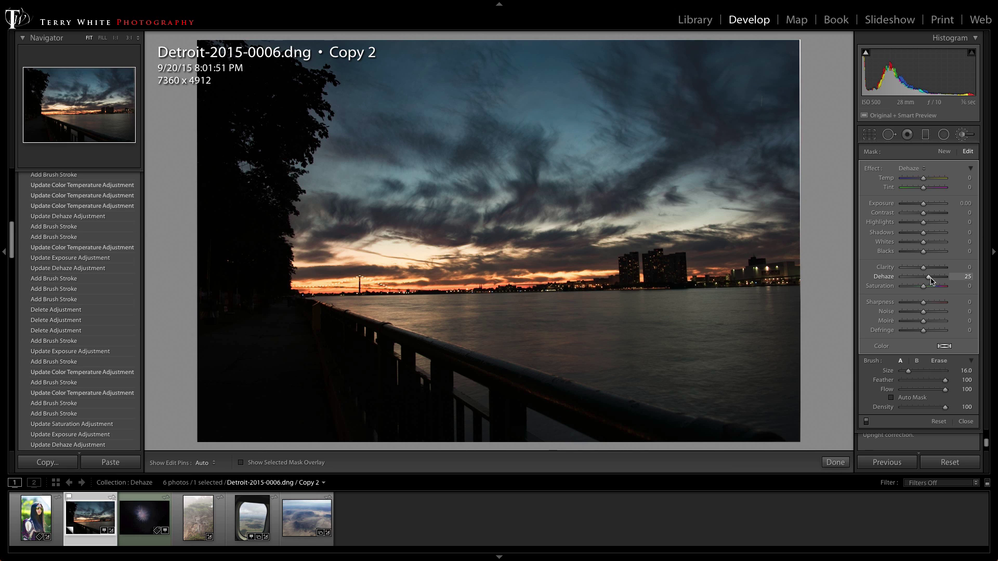
{"action": "mouse_move", "coordinate": [931, 281]}
{"action": "left_mouse_down"}
{"action": "mouse_move", "coordinate": [944, 280]}
{"action": "mouse_move", "coordinate": [934, 281]}
{"action": "left_mouse_up"}
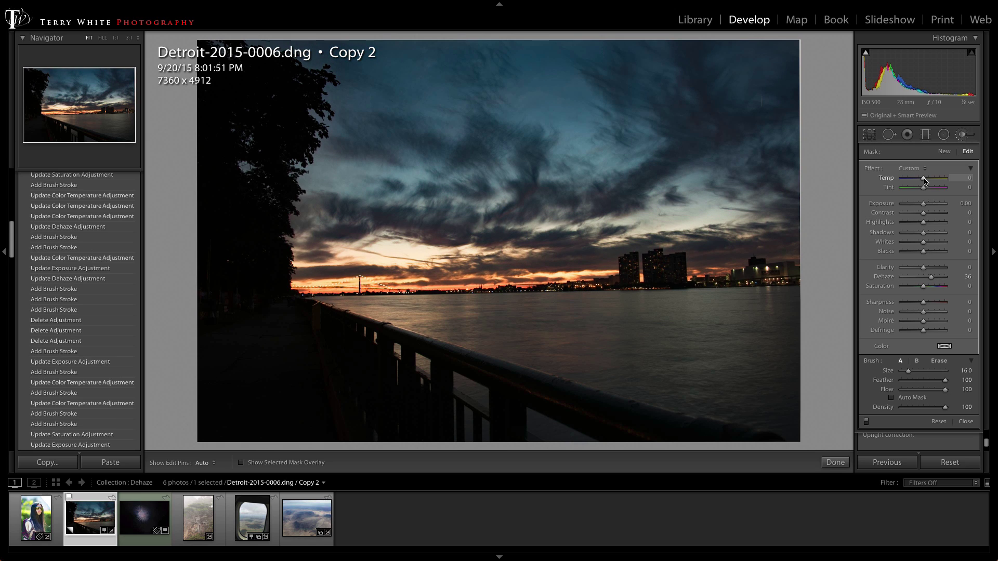
{"action": "left_click_drag", "start_coordinate": [922, 179], "coordinate": [917, 179]}
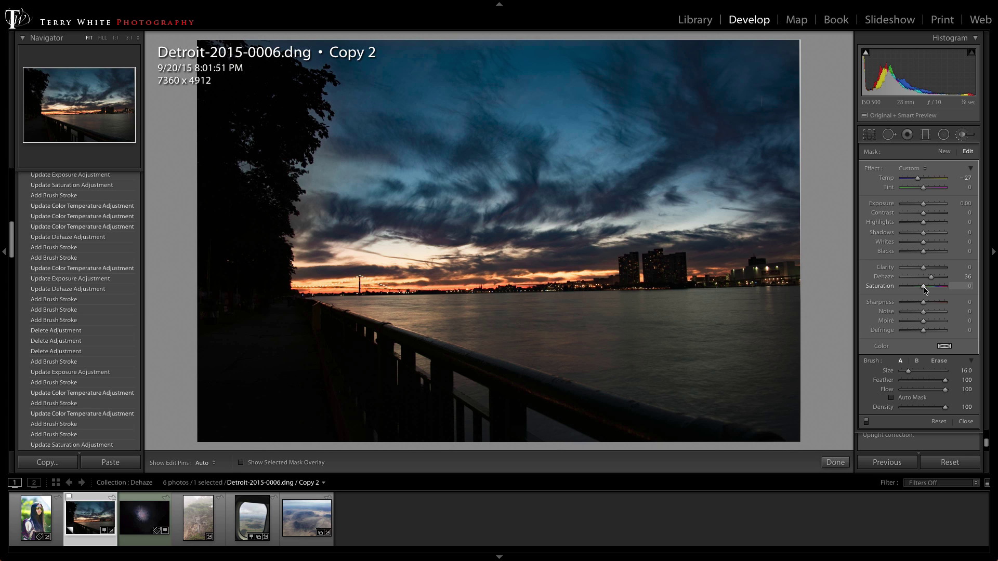
{"action": "left_click_drag", "start_coordinate": [925, 289], "coordinate": [931, 289]}
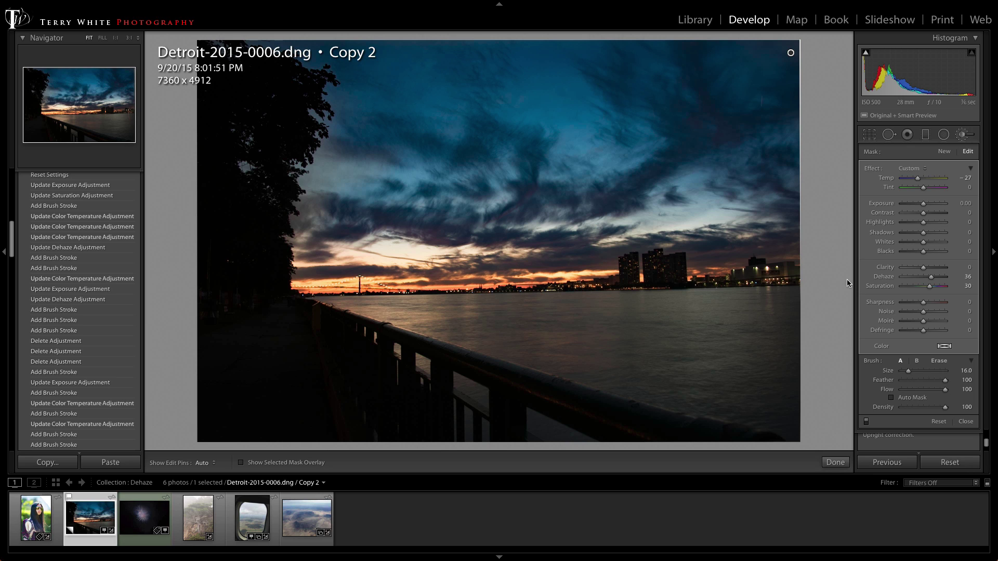
{"action": "key", "text": "h"}
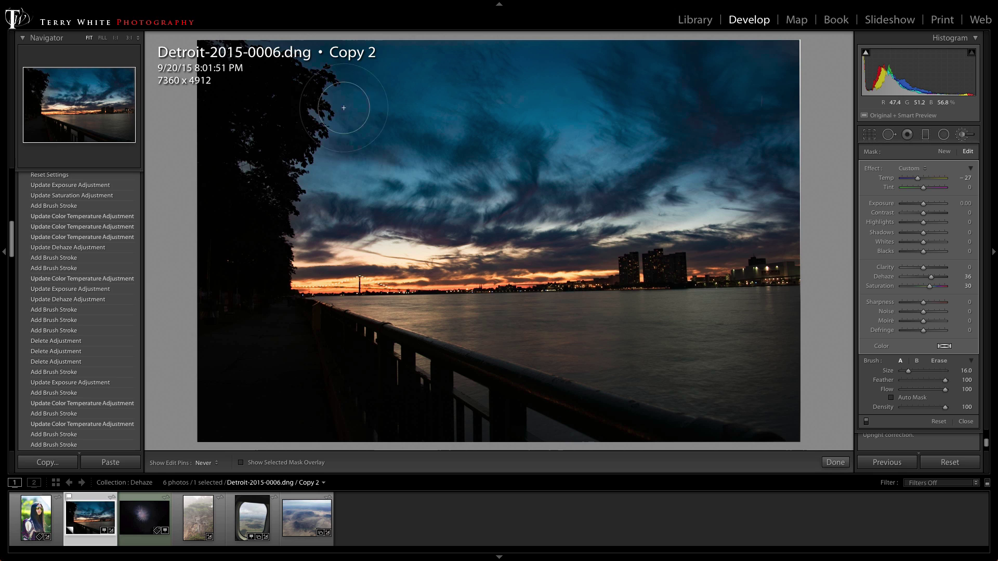
{"action": "left_click", "coordinate": [726, 224]}
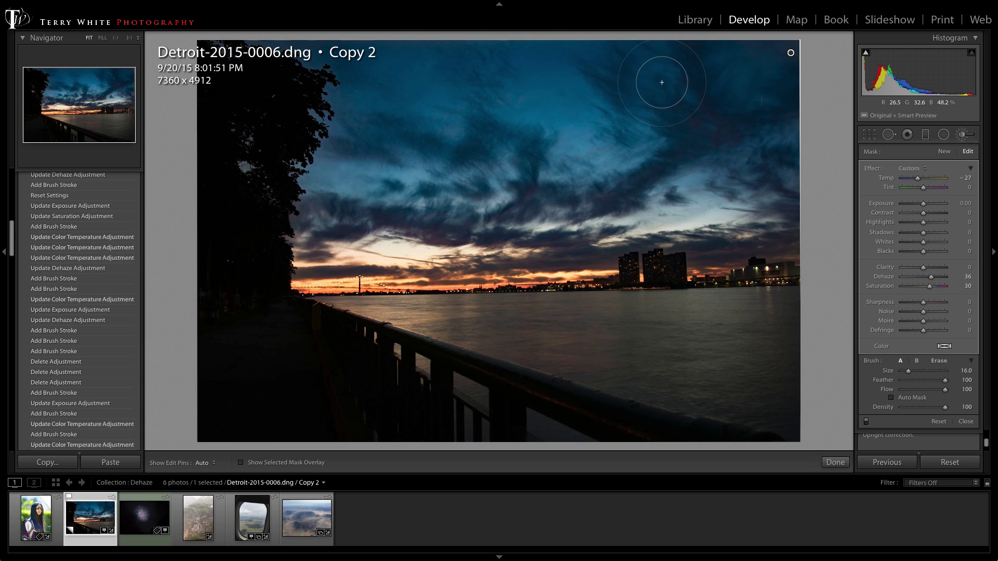
{"action": "key", "text": "h"}
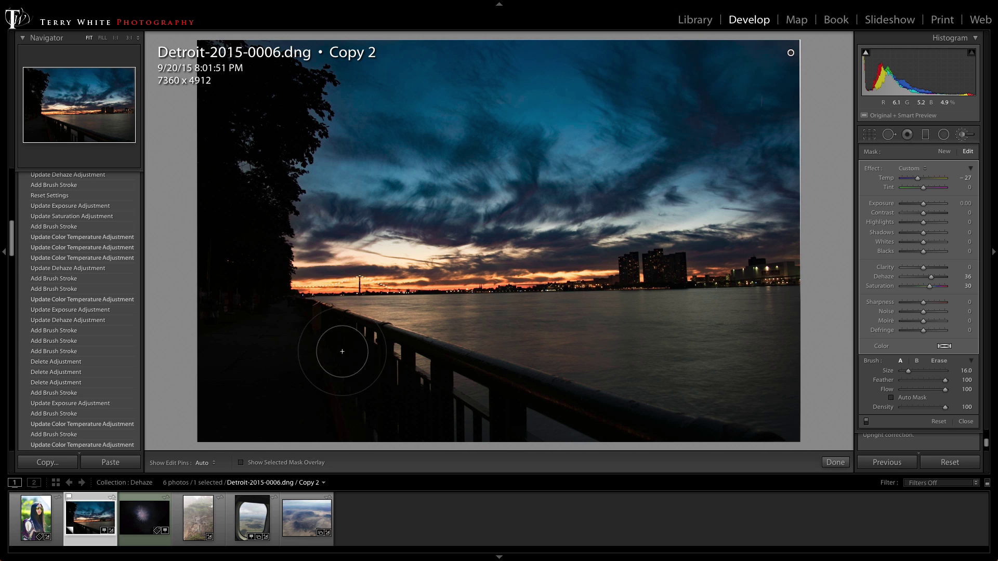
Step: On fireworks photo _TLW2982.dng, try a higher Dehaze, then reset Dehaze to 0
{"action": "left_click", "coordinate": [152, 514]}
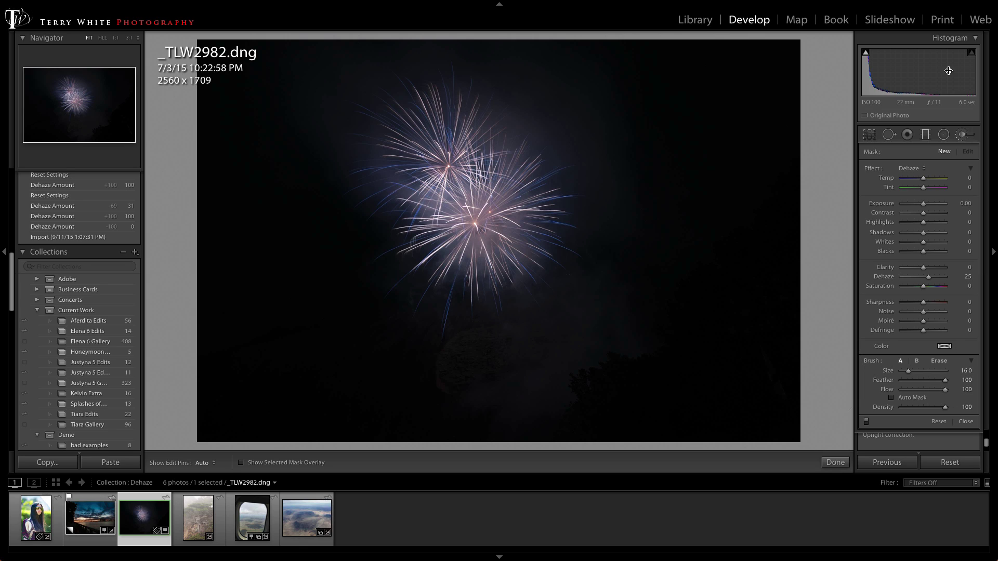
{"action": "left_click", "coordinate": [964, 135]}
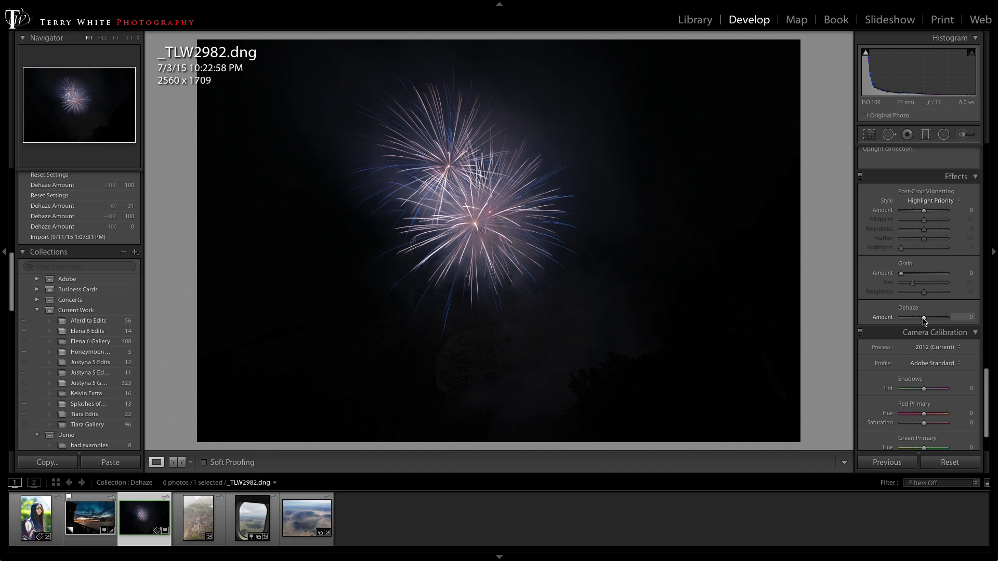
{"action": "left_click_drag", "start_coordinate": [924, 320], "coordinate": [955, 322]}
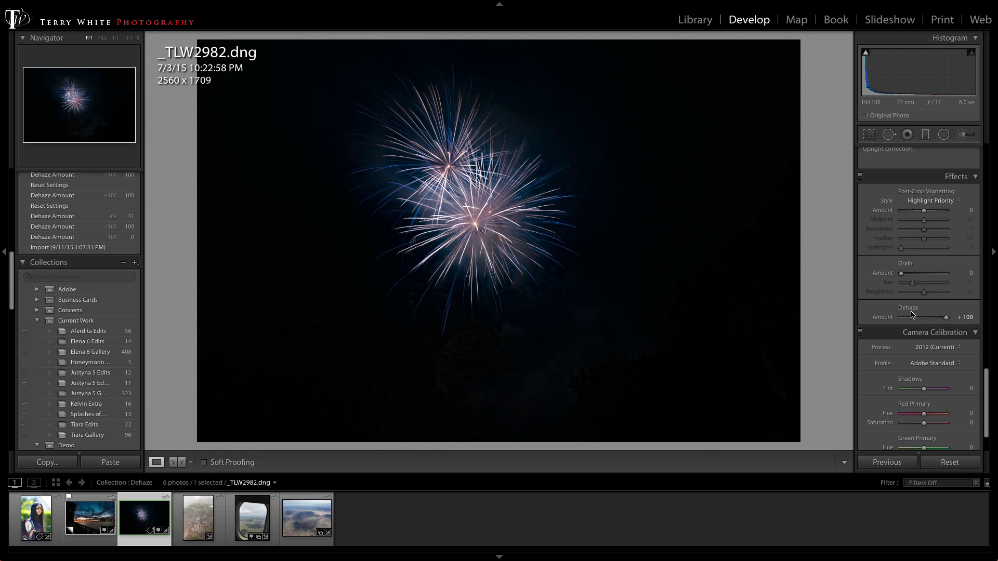
{"action": "key", "text": "alt"}
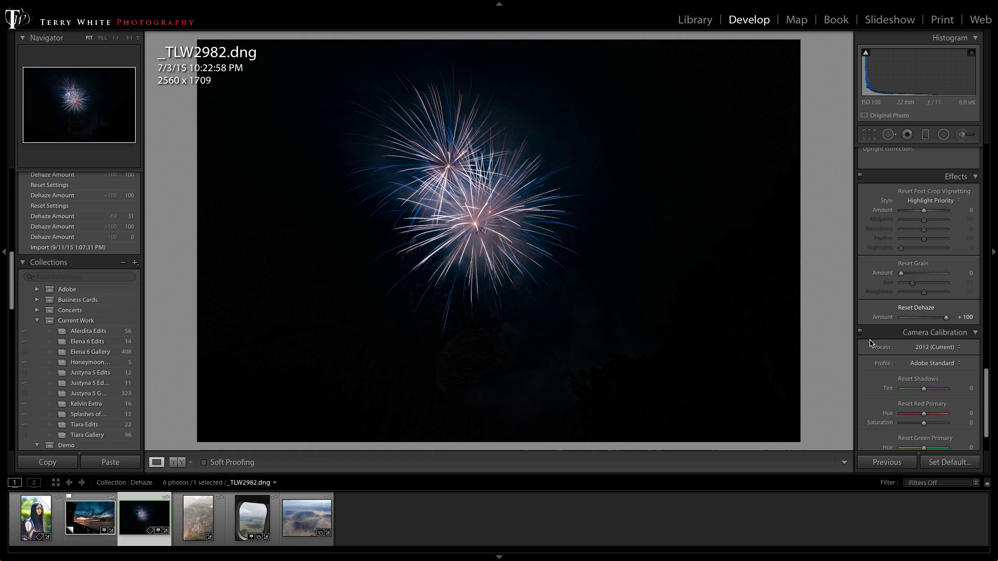
{"action": "left_click", "coordinate": [911, 310], "text": "alt"}
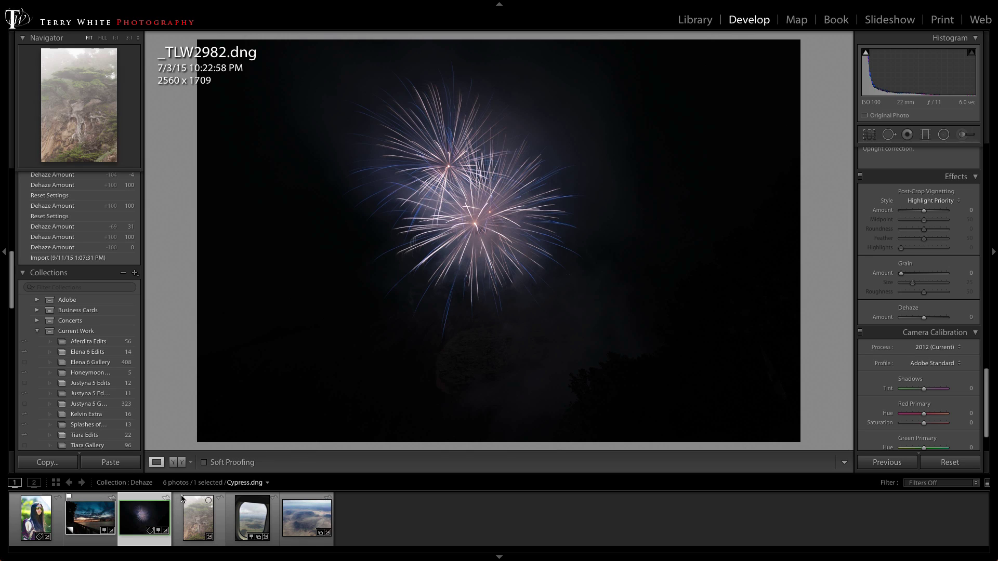
Step: Send _TLW2982.dng to Photoshop CC 2015 using Edit In from the filmstrip
{"action": "right_click", "coordinate": [143, 523]}
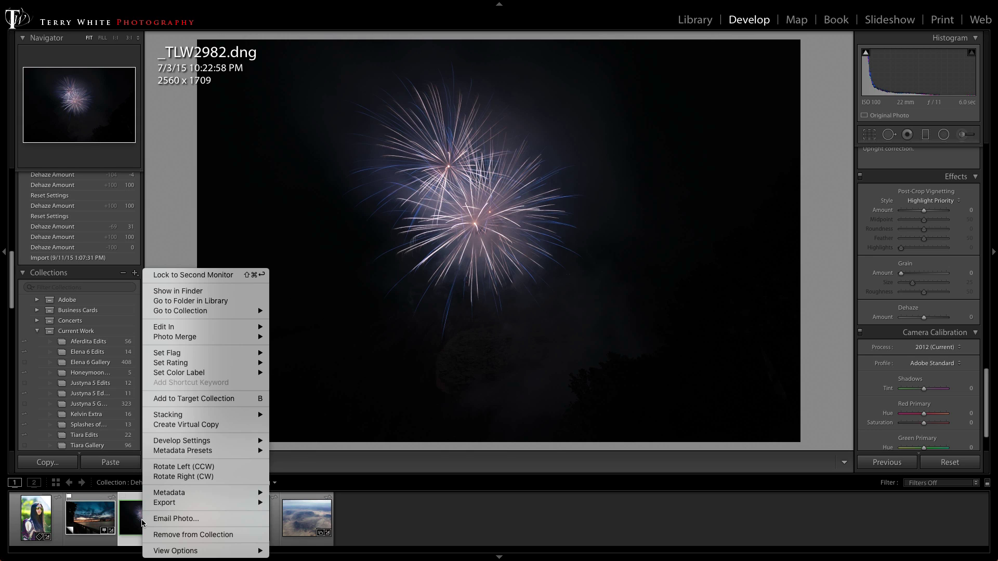
{"action": "mouse_move", "coordinate": [208, 329]}
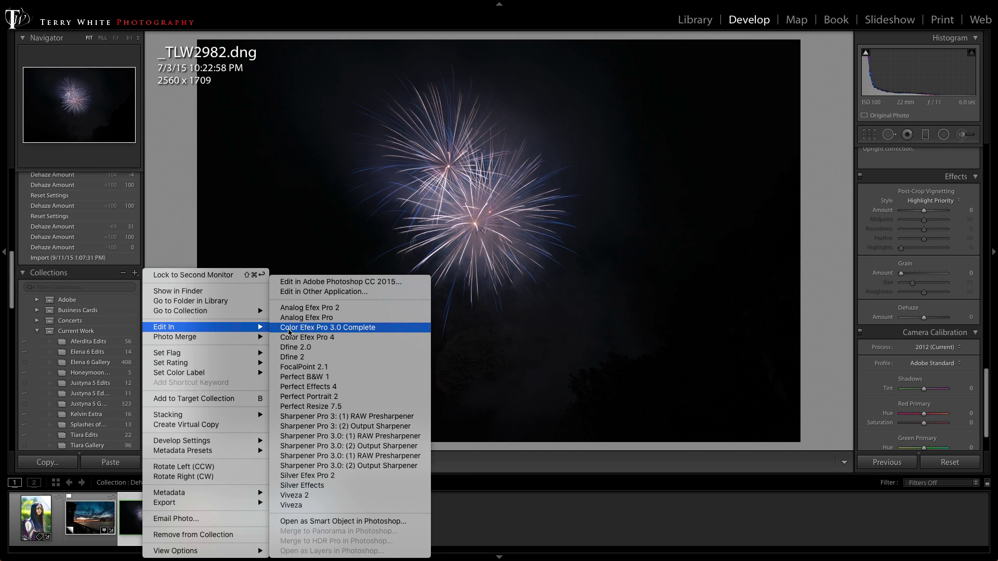
{"action": "left_click", "coordinate": [325, 285]}
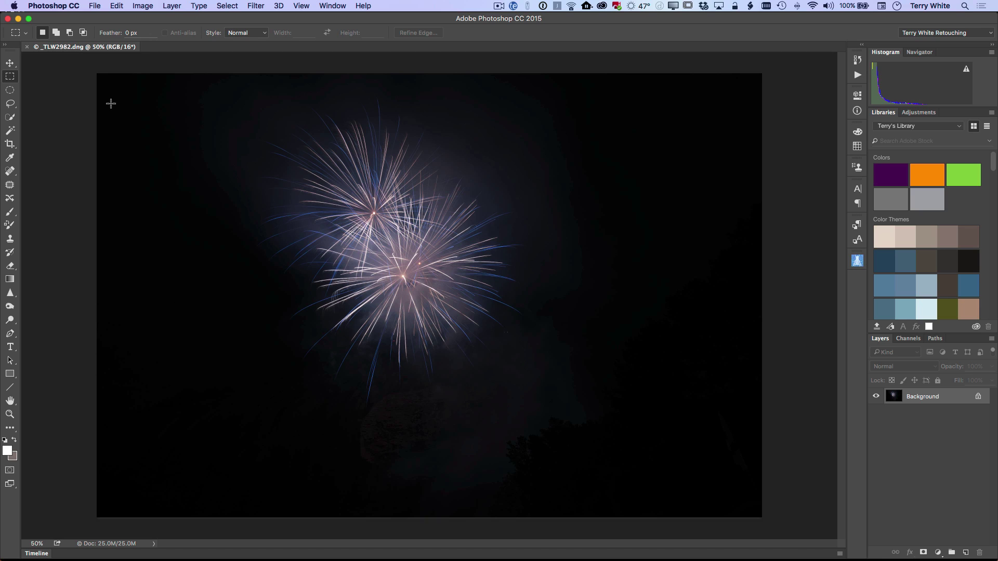
Step: Launch the Camera Raw Filter on the fireworks image from the Filter menu
{"action": "left_click", "coordinate": [256, 6]}
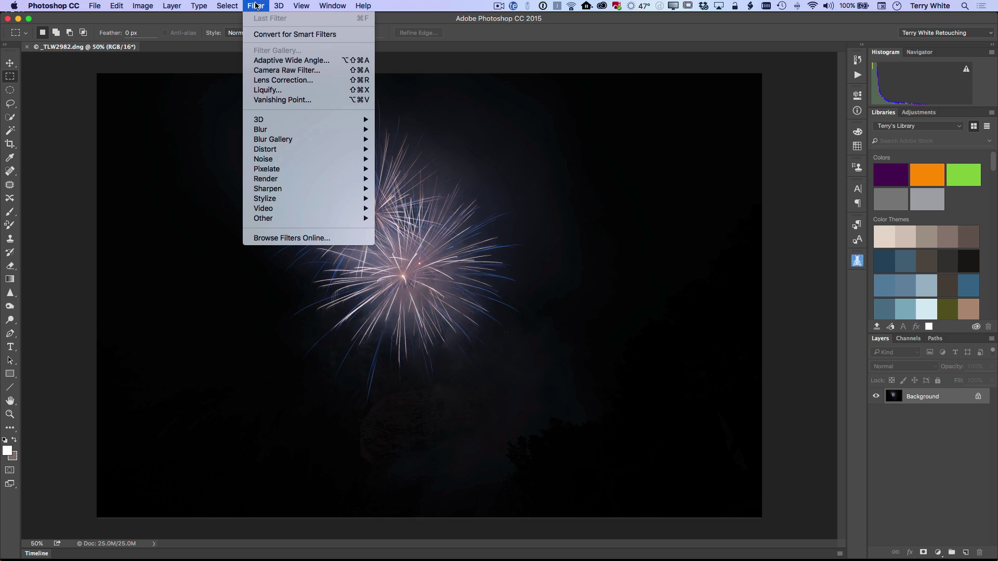
{"action": "left_click", "coordinate": [273, 70]}
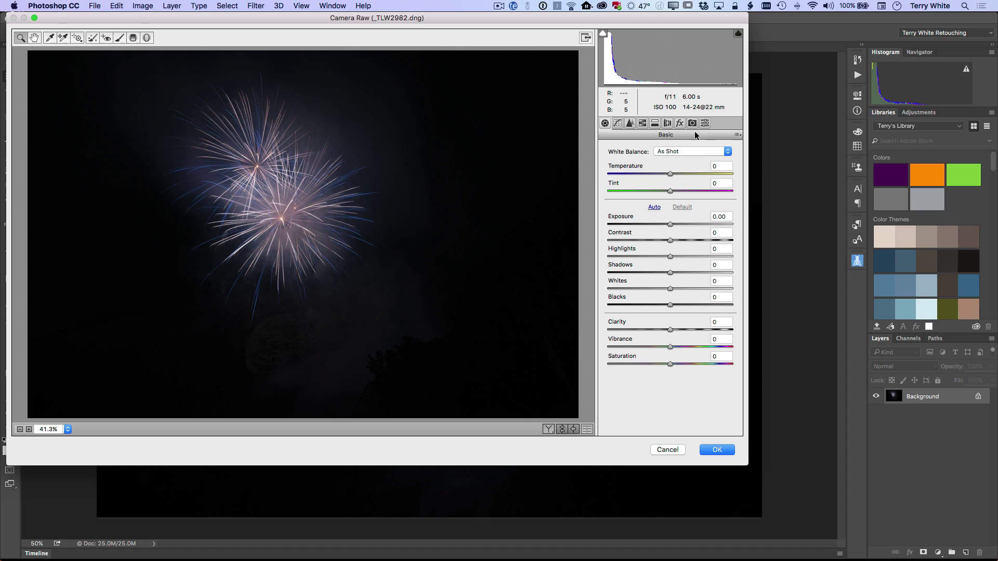
Step: Set Camera Raw Dehaze to +100 under Effects and apply it
{"action": "left_click", "coordinate": [680, 123]}
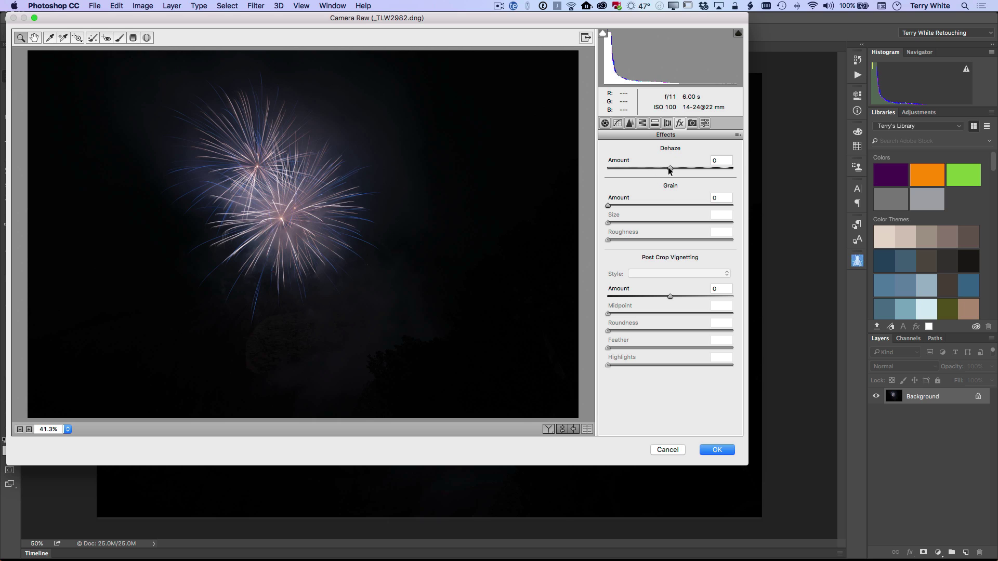
{"action": "left_click_drag", "start_coordinate": [671, 171], "coordinate": [747, 171]}
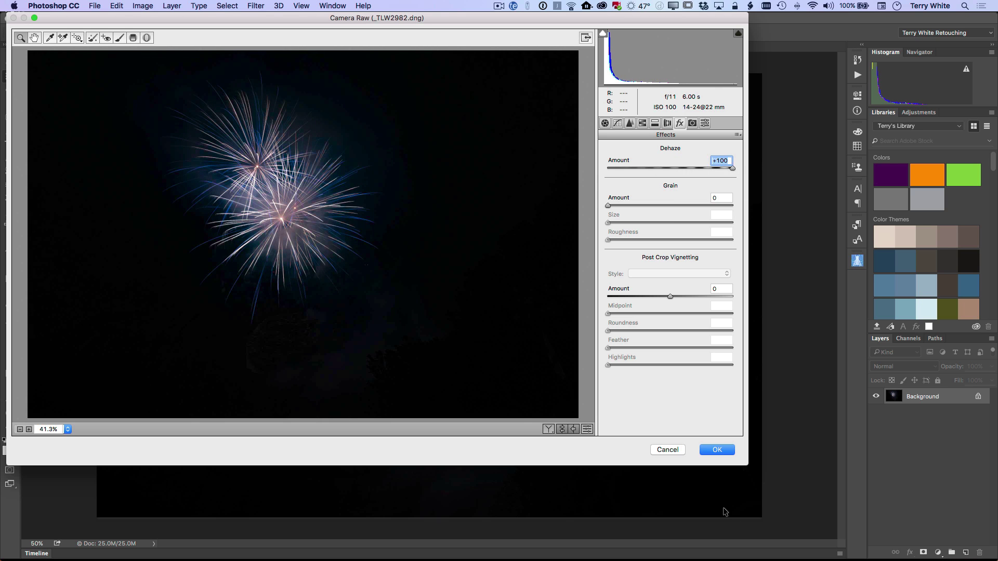
{"action": "left_click", "coordinate": [722, 451]}
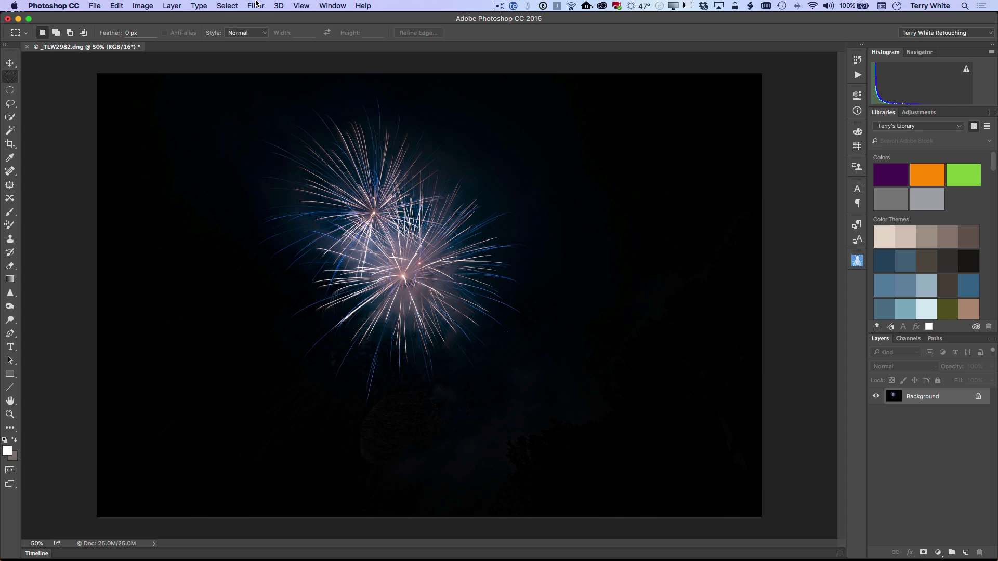
Step: Reapply the last Camera Raw Filter Dehaze from the Filter menu, leaving other filters unused
{"action": "left_click", "coordinate": [257, 5]}
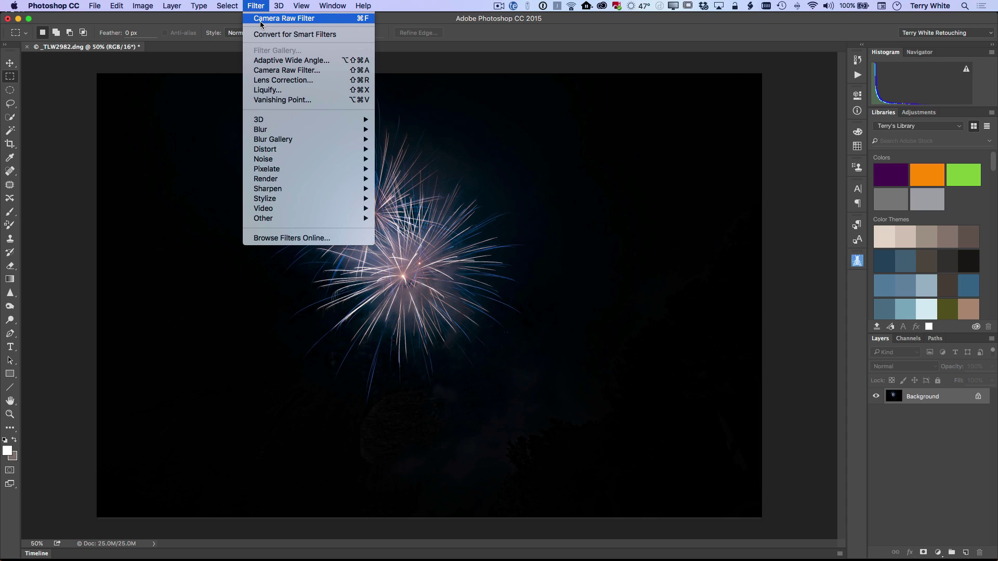
{"action": "left_click", "coordinate": [260, 24]}
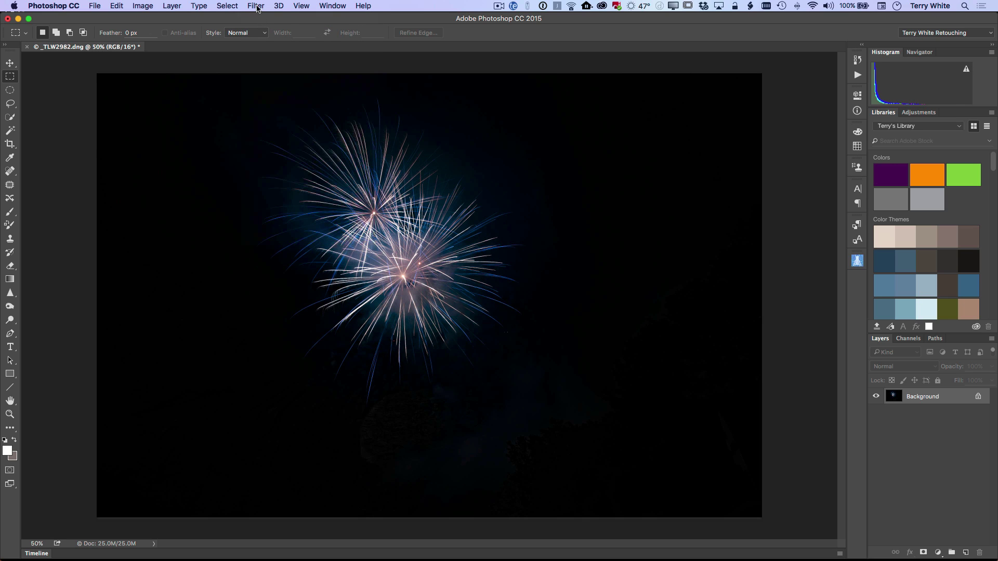
{"action": "left_click", "coordinate": [257, 6]}
{"action": "key", "text": "Escape"}
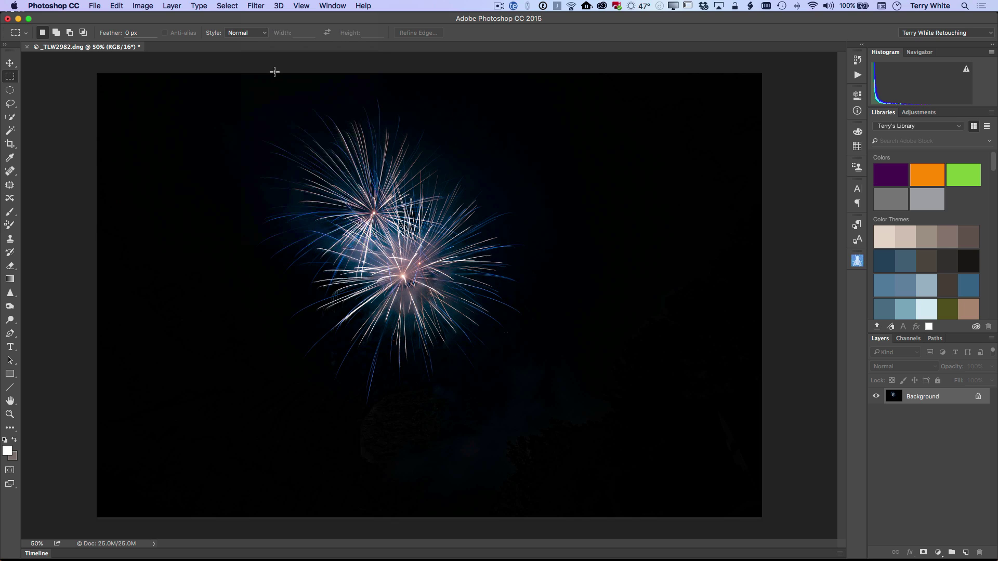
{"action": "left_click", "coordinate": [257, 6]}
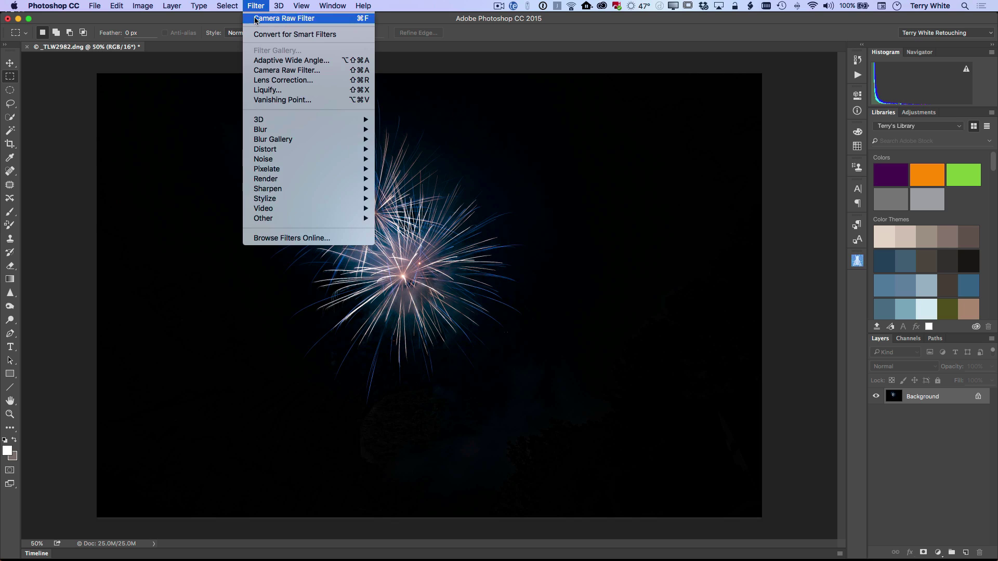
{"action": "key", "text": "Escape"}
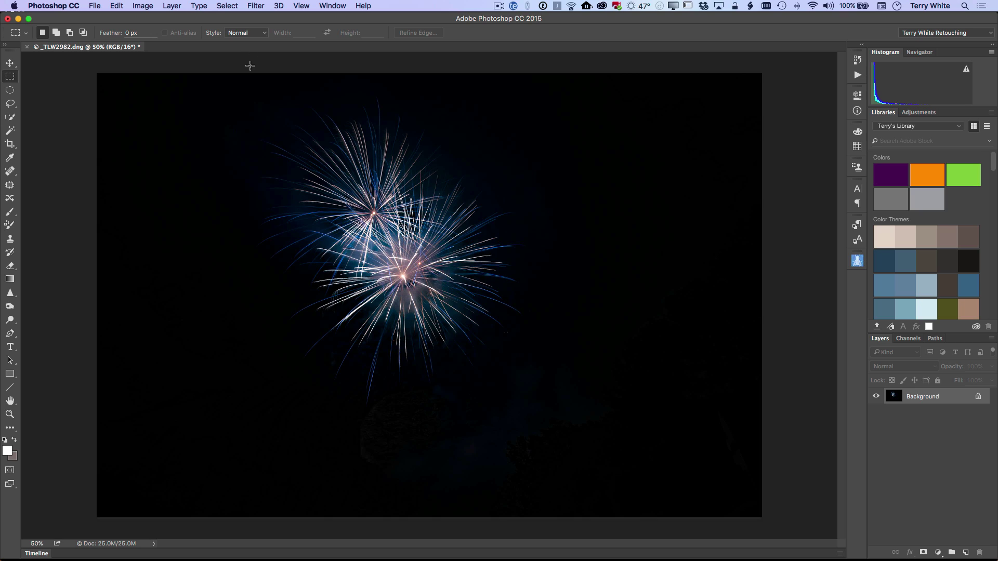